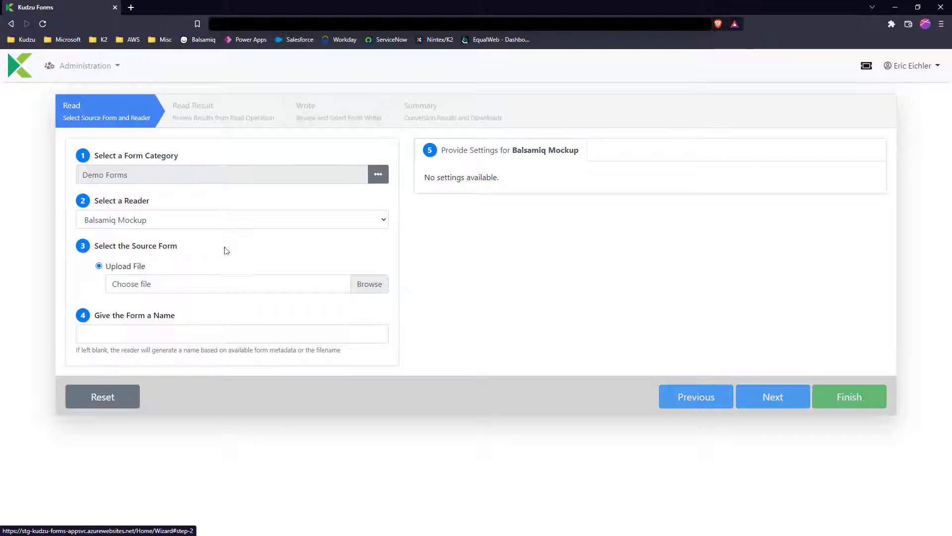
Step: Set the form reader to PDF and choose PIR.pdf as the source file to upload
click(229, 226)
click(193, 266)
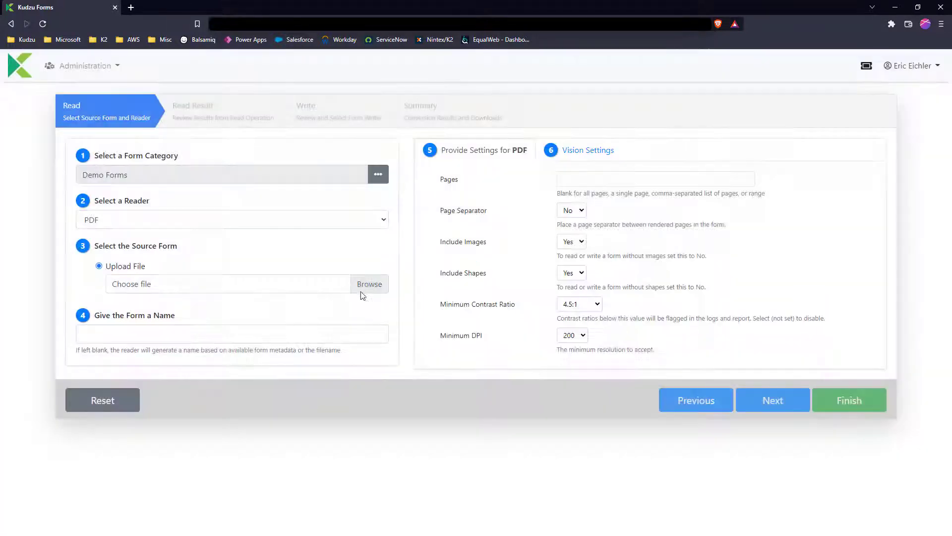
click(365, 291)
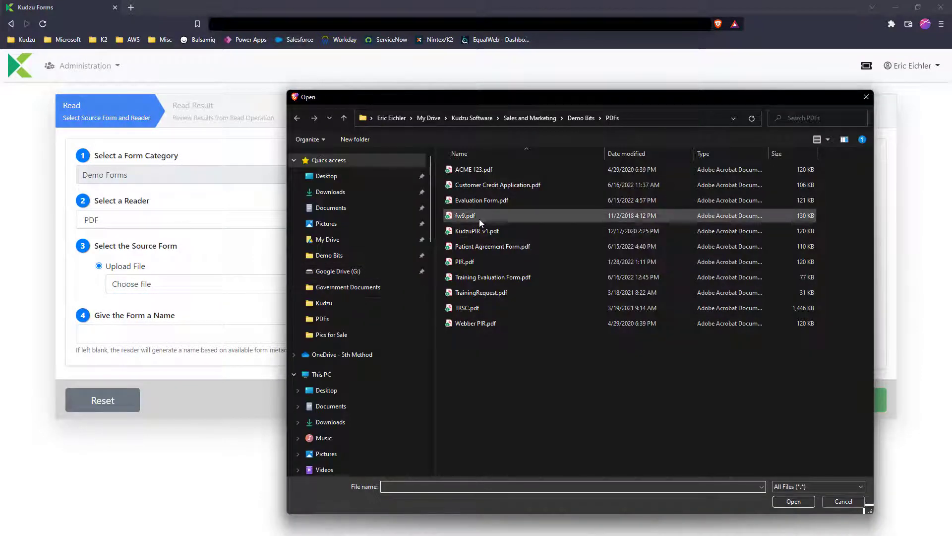
double_click(470, 263)
Step: Name the form "Producer Information Report" and run the read operation on the source file
click(290, 327)
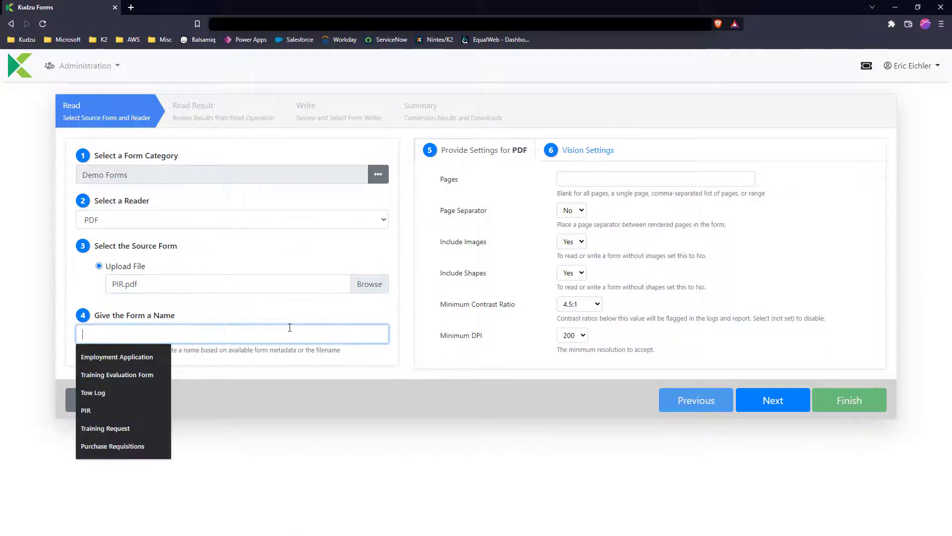
text(Producer Information Report)
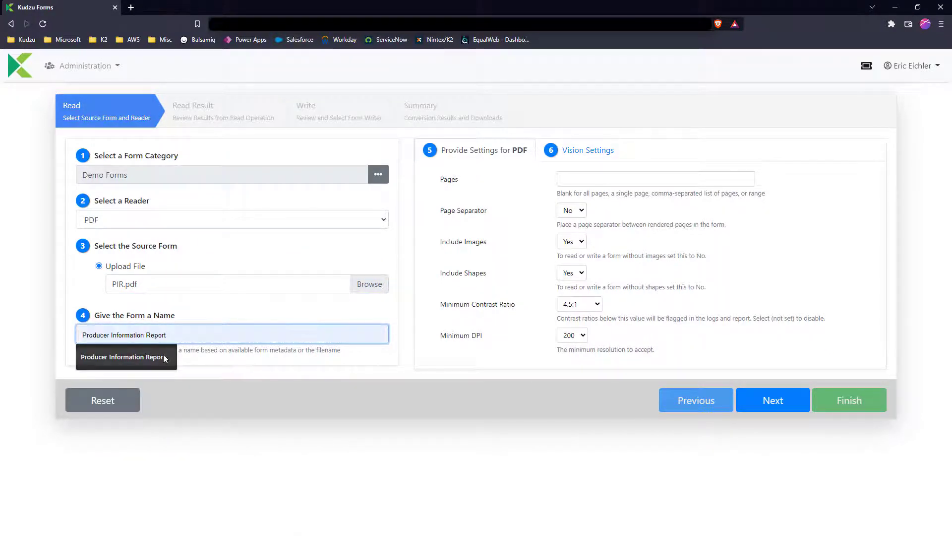
click(165, 357)
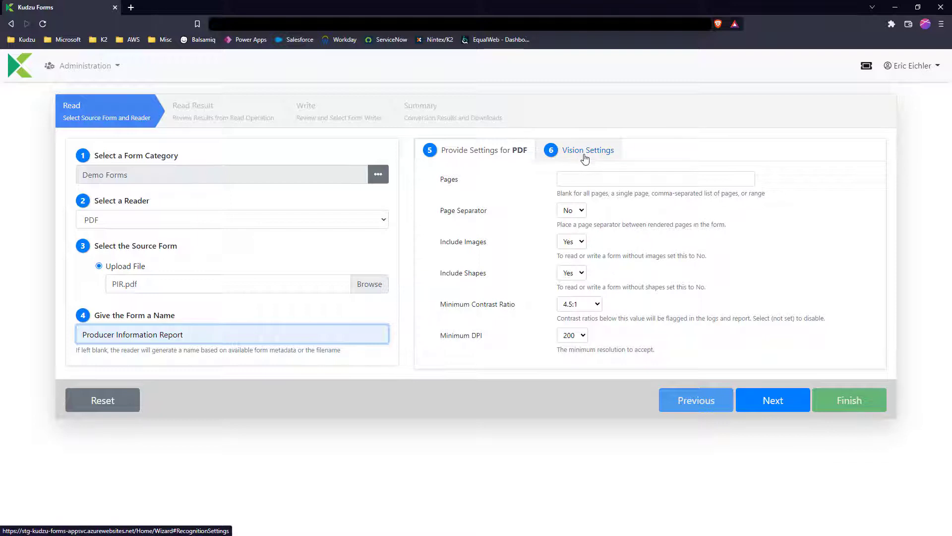
click(768, 400)
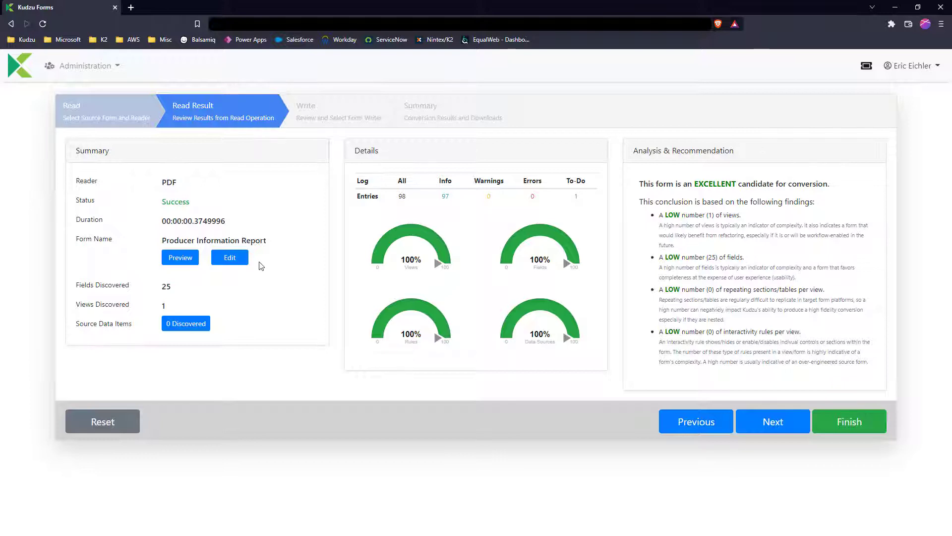
Step: Open the read form in the Uniform Editor and compare it with the original PIR.pdf in Adobe Acrobat
click(231, 258)
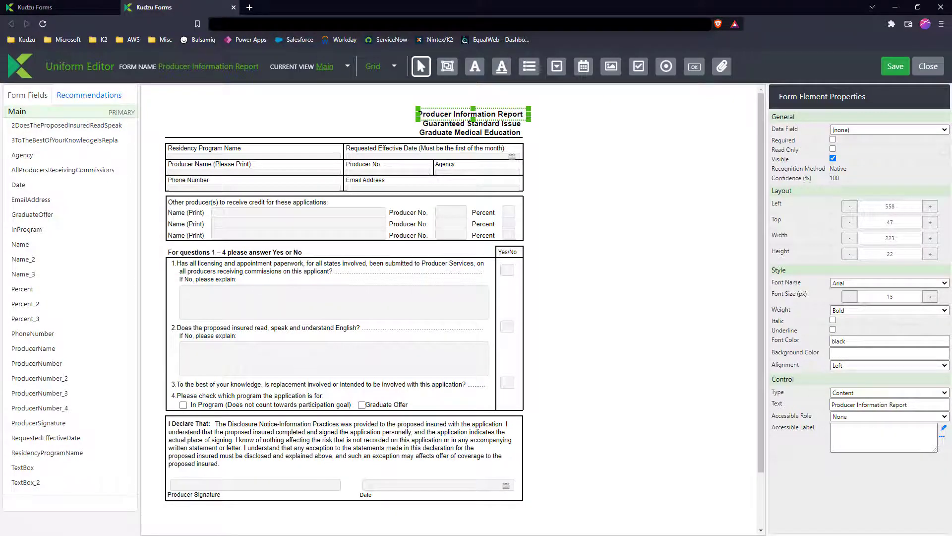
key(alt+Tab)
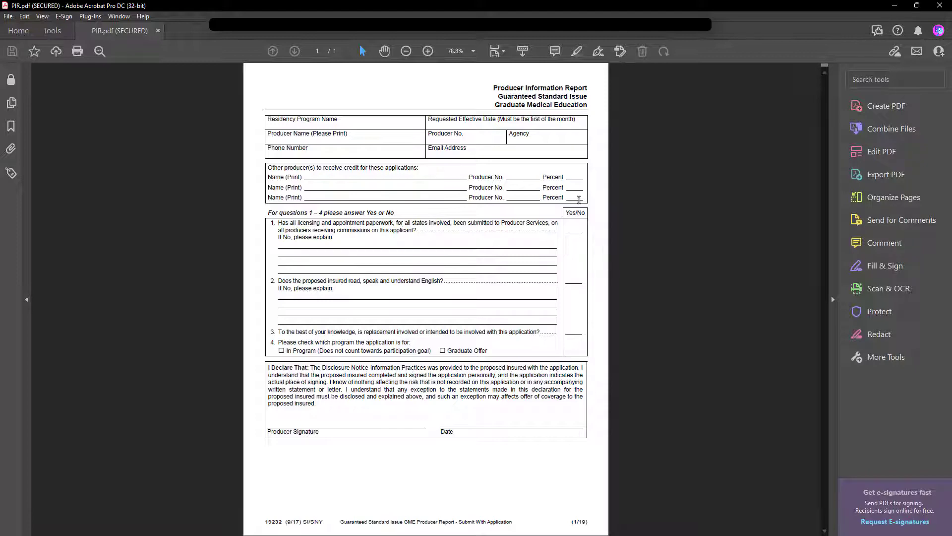
click(898, 5)
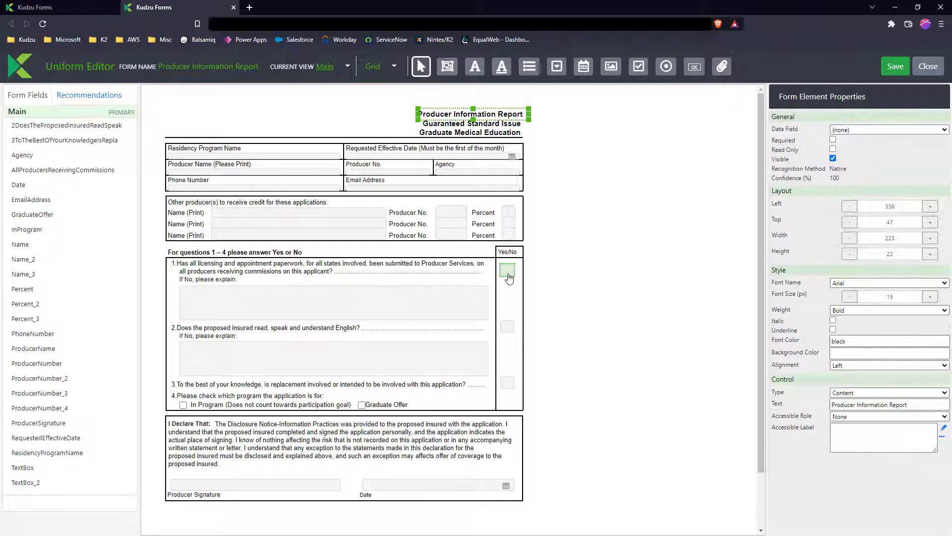
Step: Convert the three Yes/No column inputs as a group to CheckBox controls and change their fields' data type to Boolean
click(447, 66)
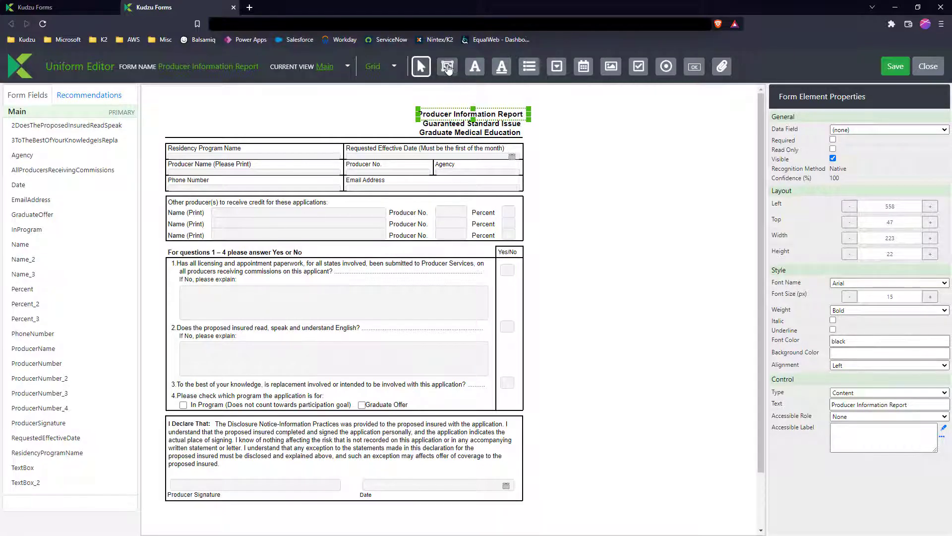
drag(520, 399, 501, 264)
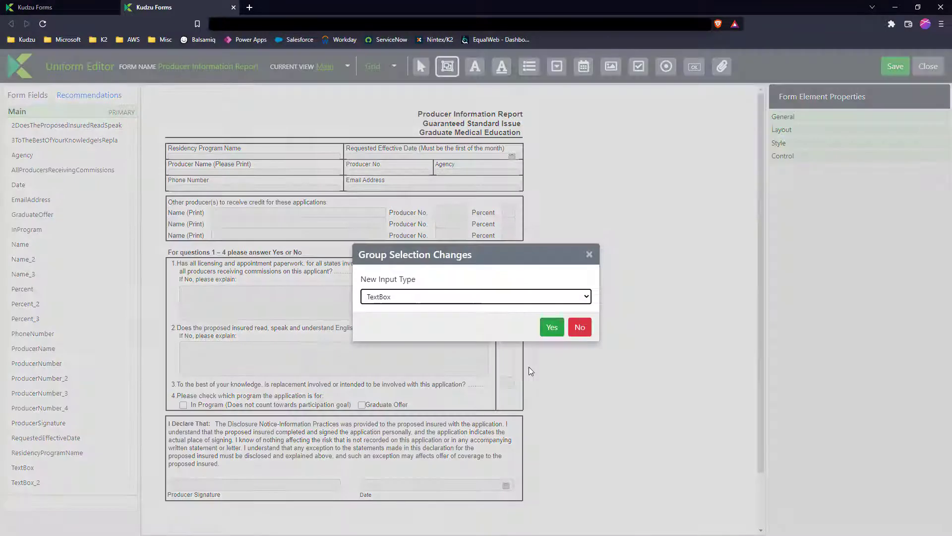
click(509, 300)
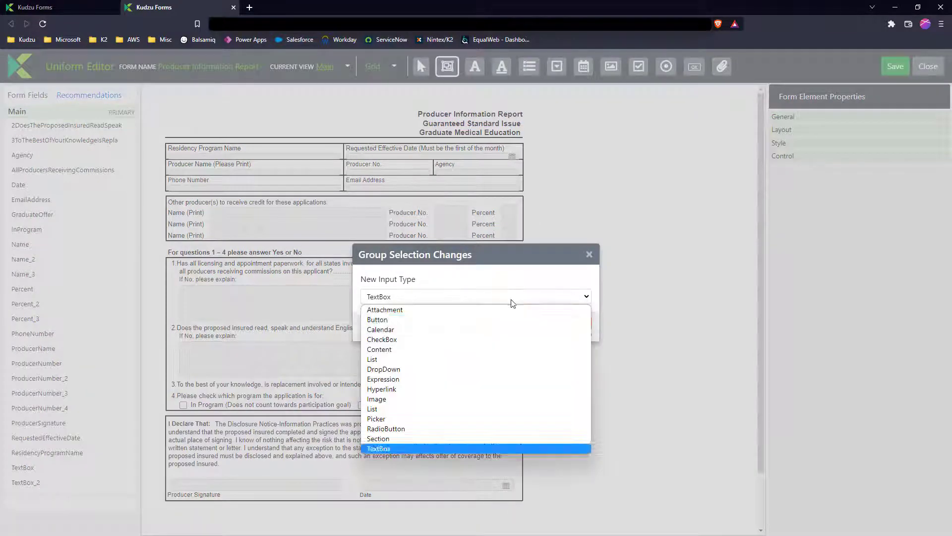
click(441, 343)
click(550, 328)
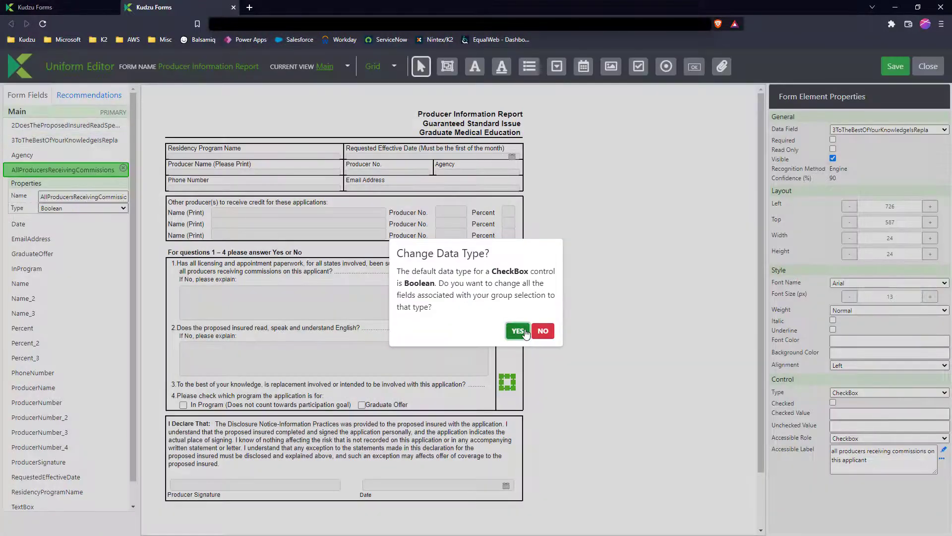
click(517, 331)
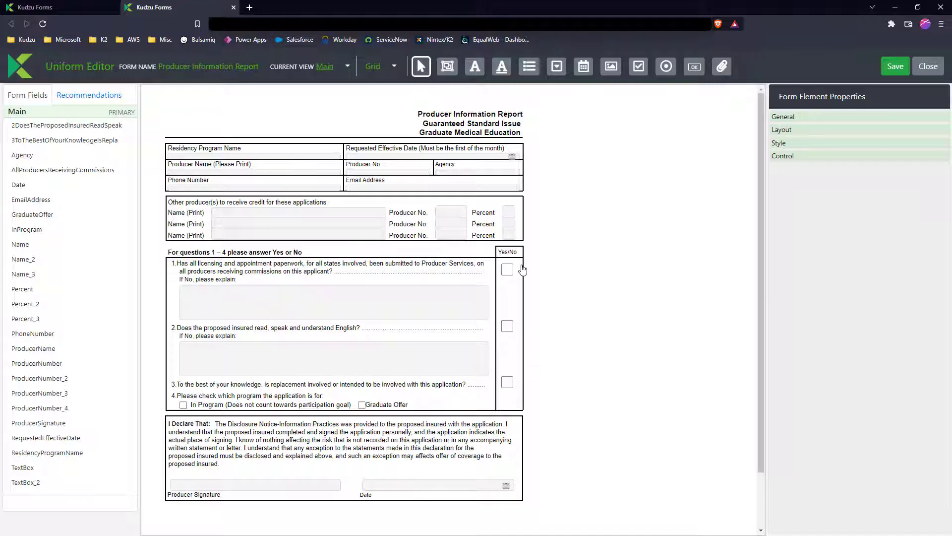
Step: Save the edited form and close the Uniform Editor
click(896, 66)
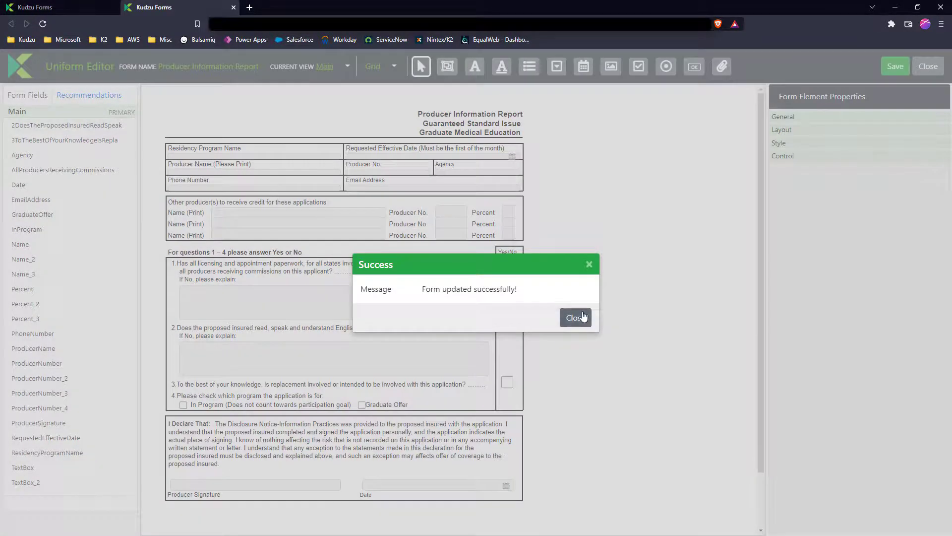
click(577, 318)
click(925, 68)
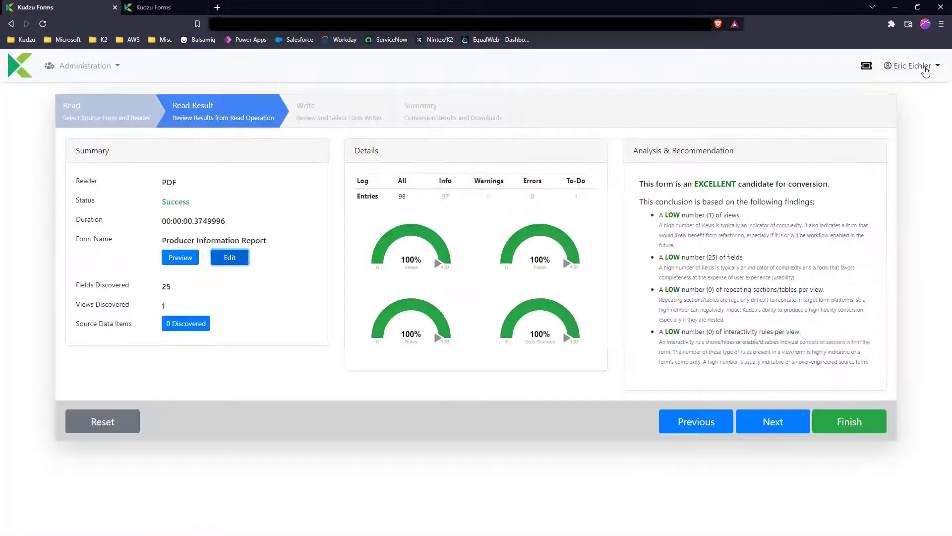
Step: Proceed to the Write stage of the conversion and select SharePoint as the form writer
click(771, 425)
click(309, 179)
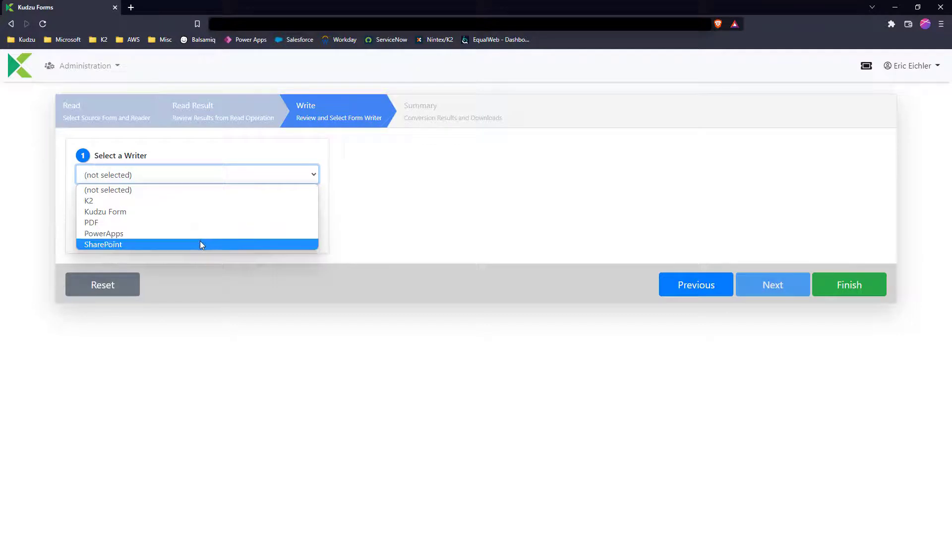
click(200, 243)
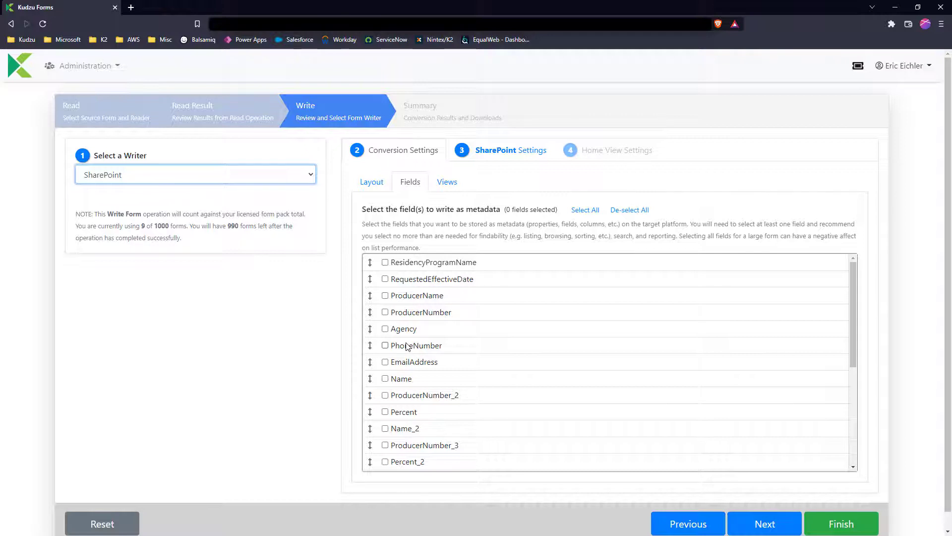
Step: Select ResidencyProgramName, RequestedEffectiveDate, ProducerName, ProducerNumber, Agency, PhoneNumber and EmailAddress as metadata fields and run the SharePoint conversion
click(416, 296)
click(418, 278)
click(419, 262)
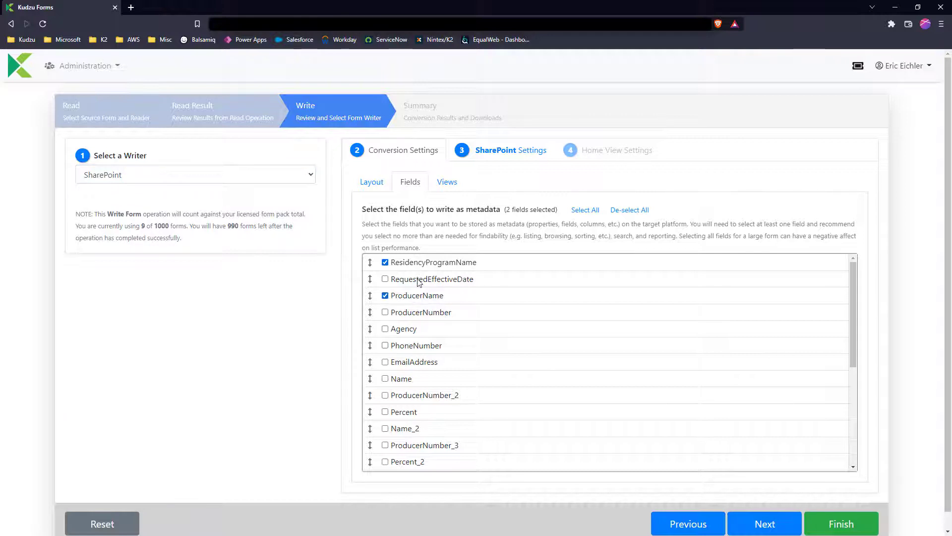
click(416, 313)
click(406, 331)
click(407, 347)
click(412, 365)
click(760, 522)
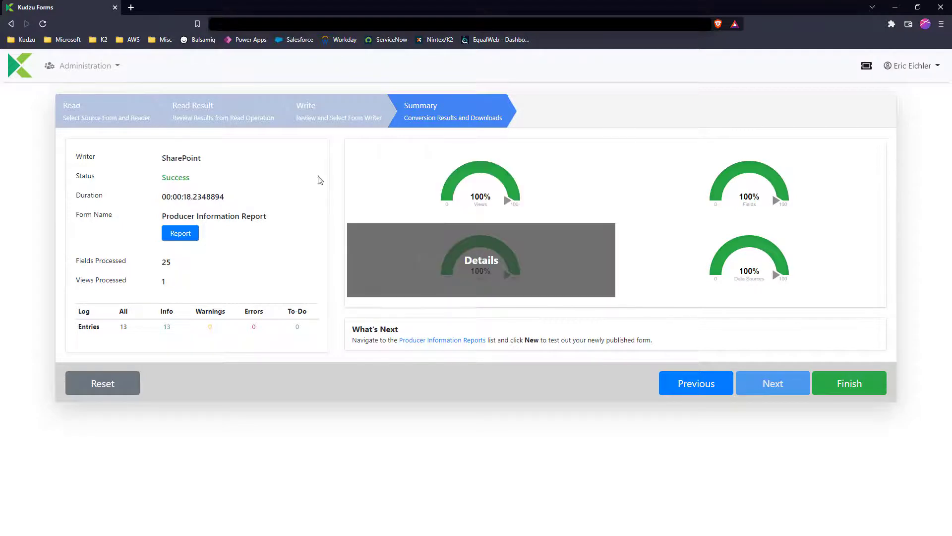
Step: Check the conversion duration in the summary and open the published Producer Information Reports list in SharePoint
click(180, 197)
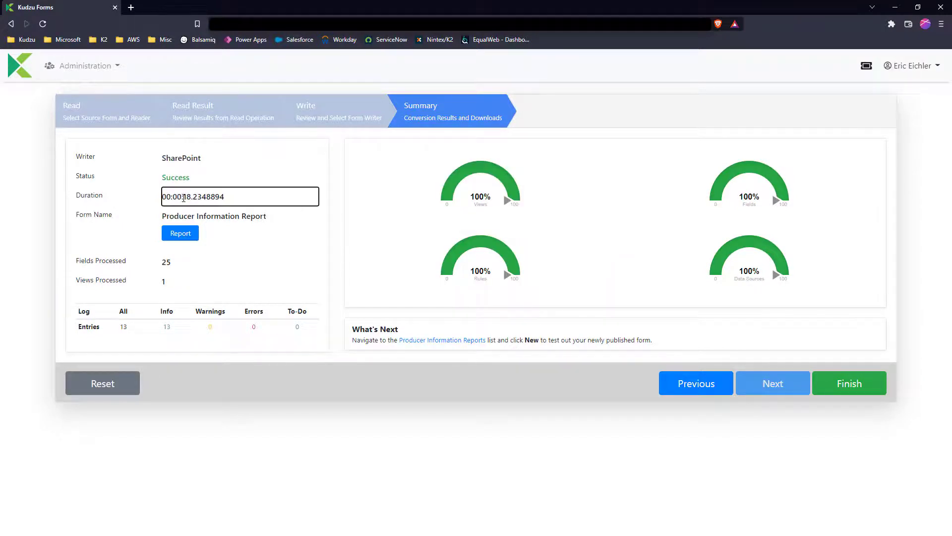
drag(183, 197, 194, 197)
click(471, 342)
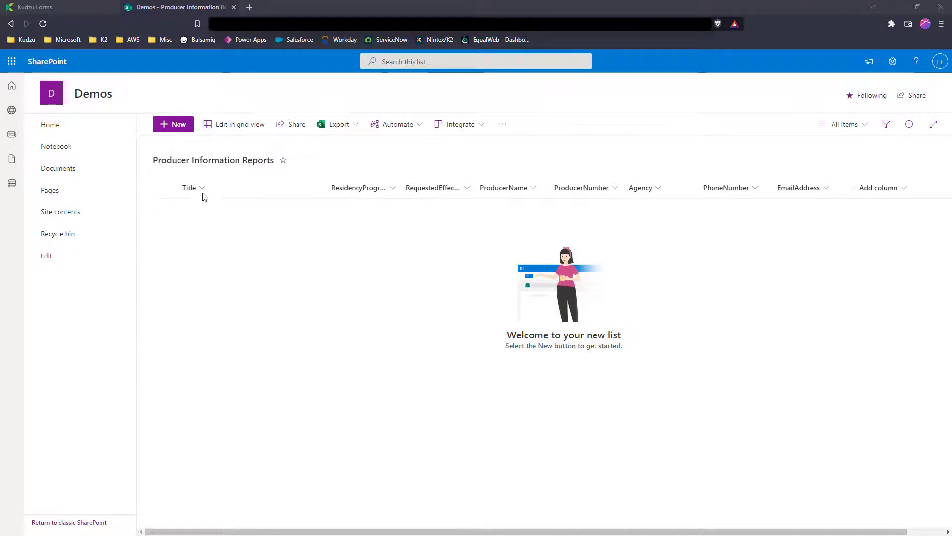
Step: Create a new list item, tick the Yes/No boxes for questions 1 and 3, and set the signature date to 07/19/2022
click(179, 125)
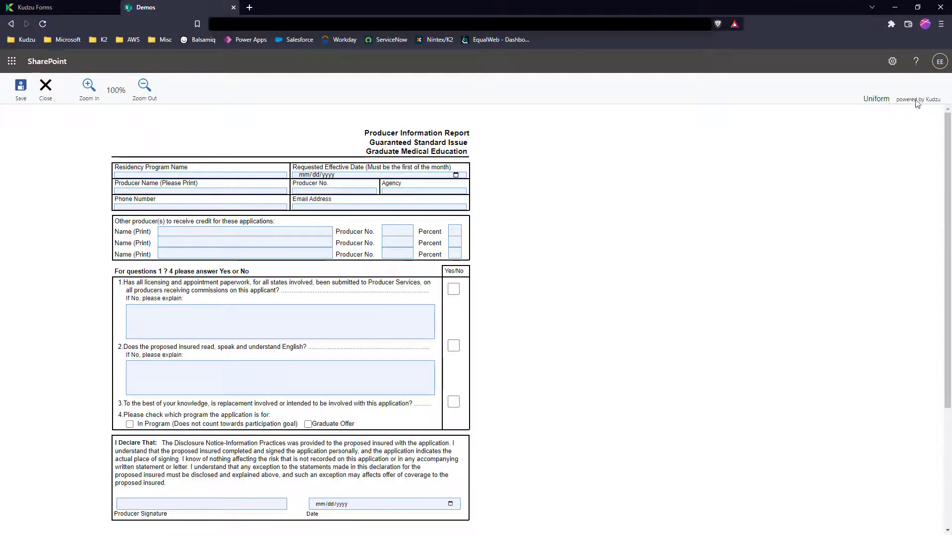
click(453, 290)
click(454, 403)
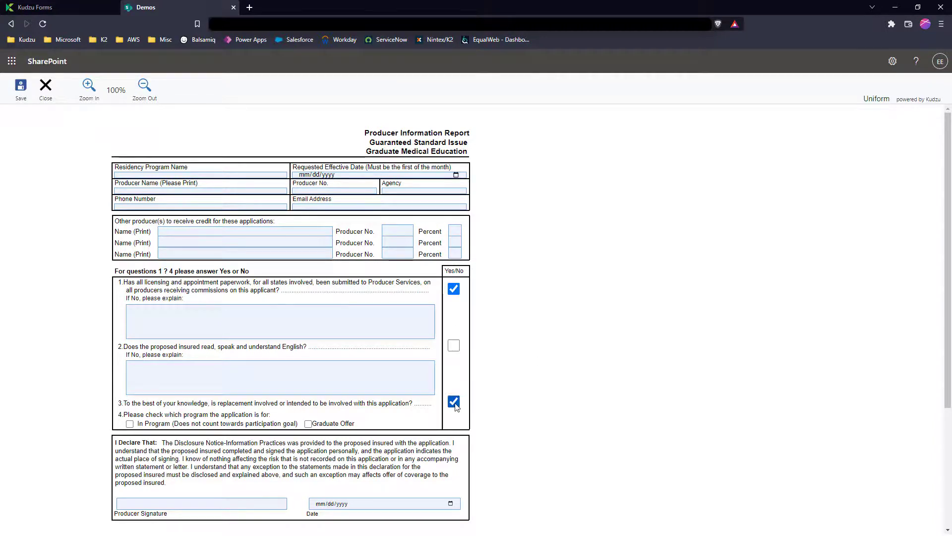
click(450, 503)
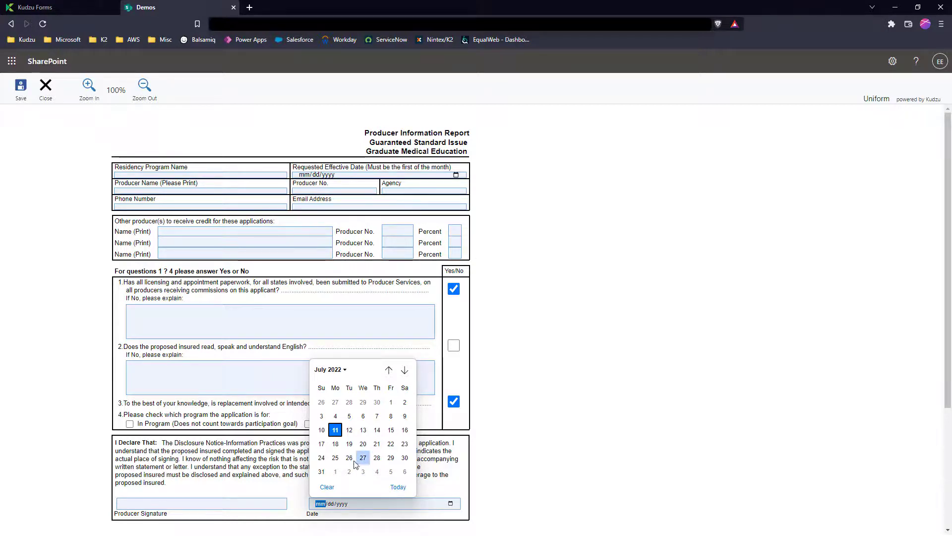
click(349, 443)
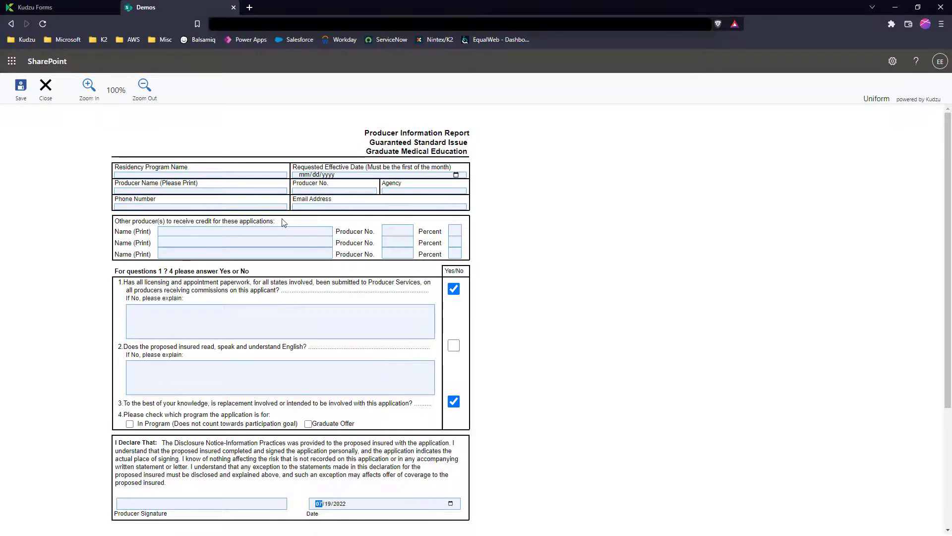
Step: Enter "Residency Program Name" in the Residency Program Name field and save the form
click(198, 174)
text(Residency Program Name)
click(20, 89)
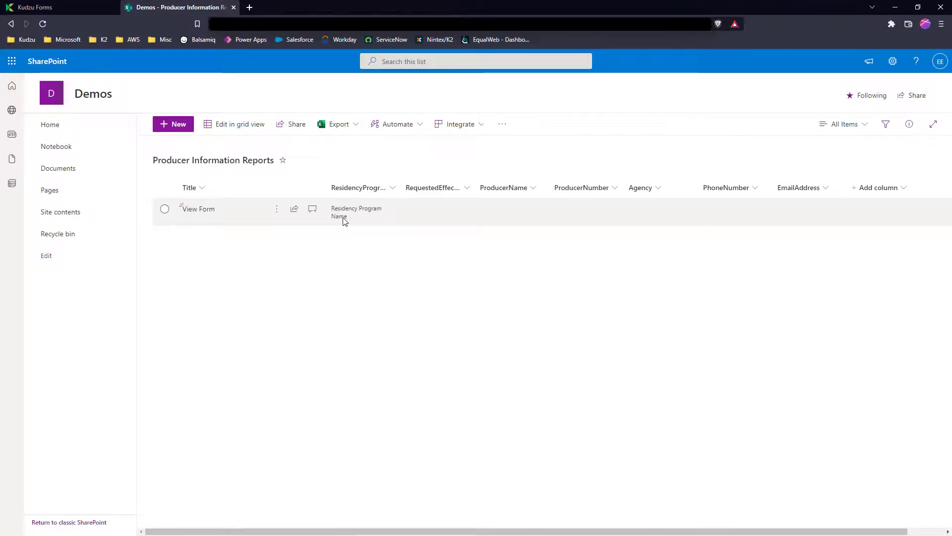
Step: Open the saved list entry to review its form and switch it to edit mode
click(193, 211)
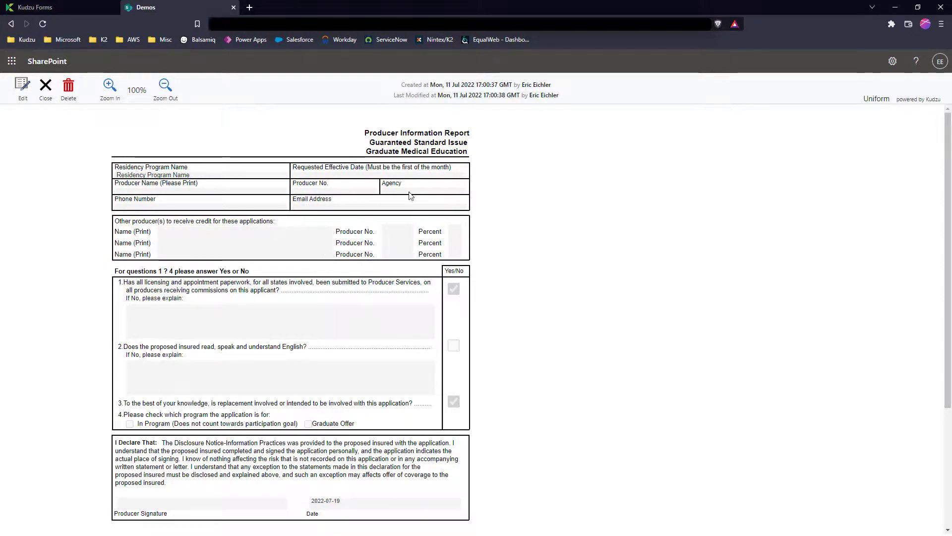
click(43, 95)
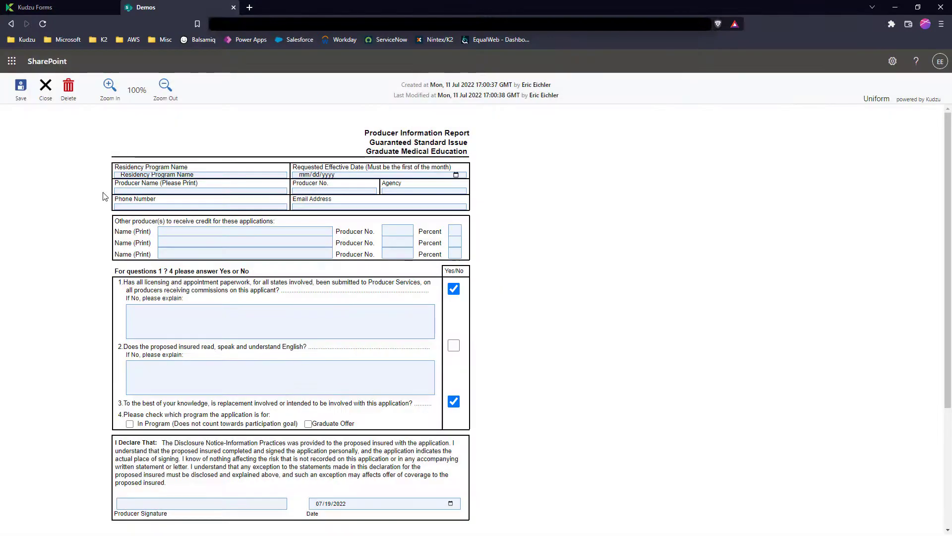